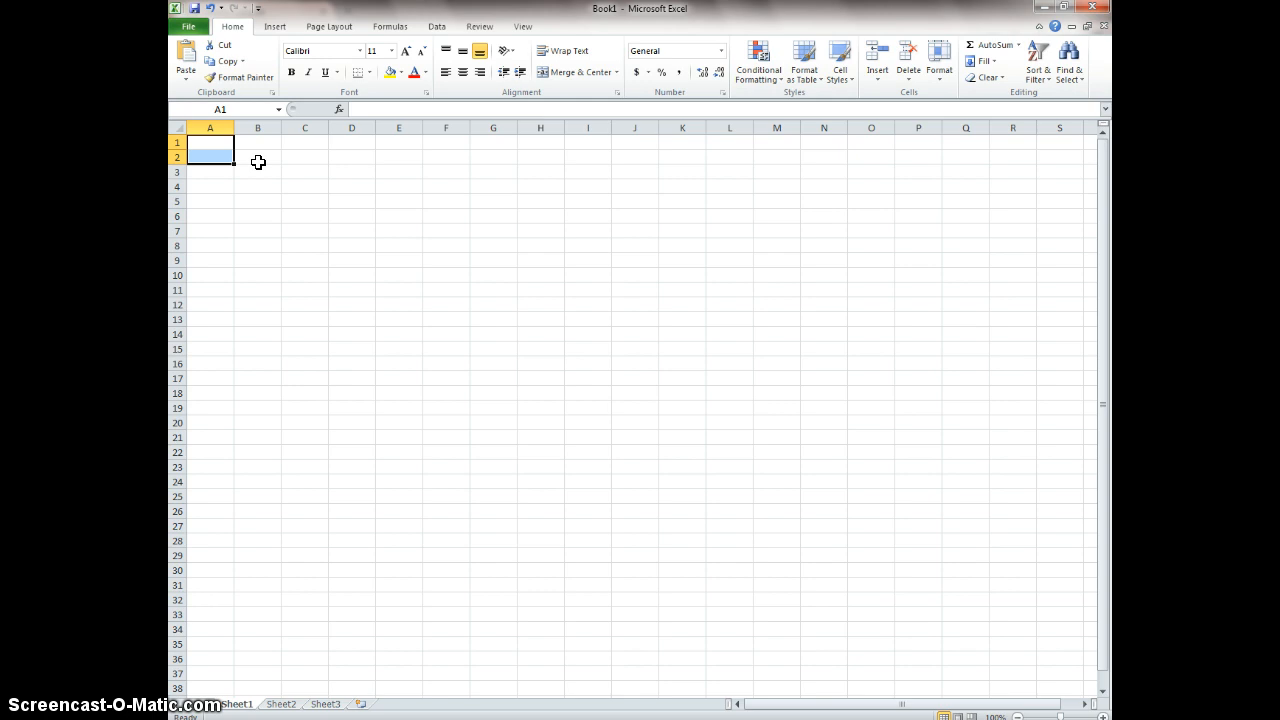
- Enter 1 and 2 in cells A1 and A2, and extend the series down to 10 in A10
left_click(207, 146)
type("1")
key("Return")
type("2")
key("Return")
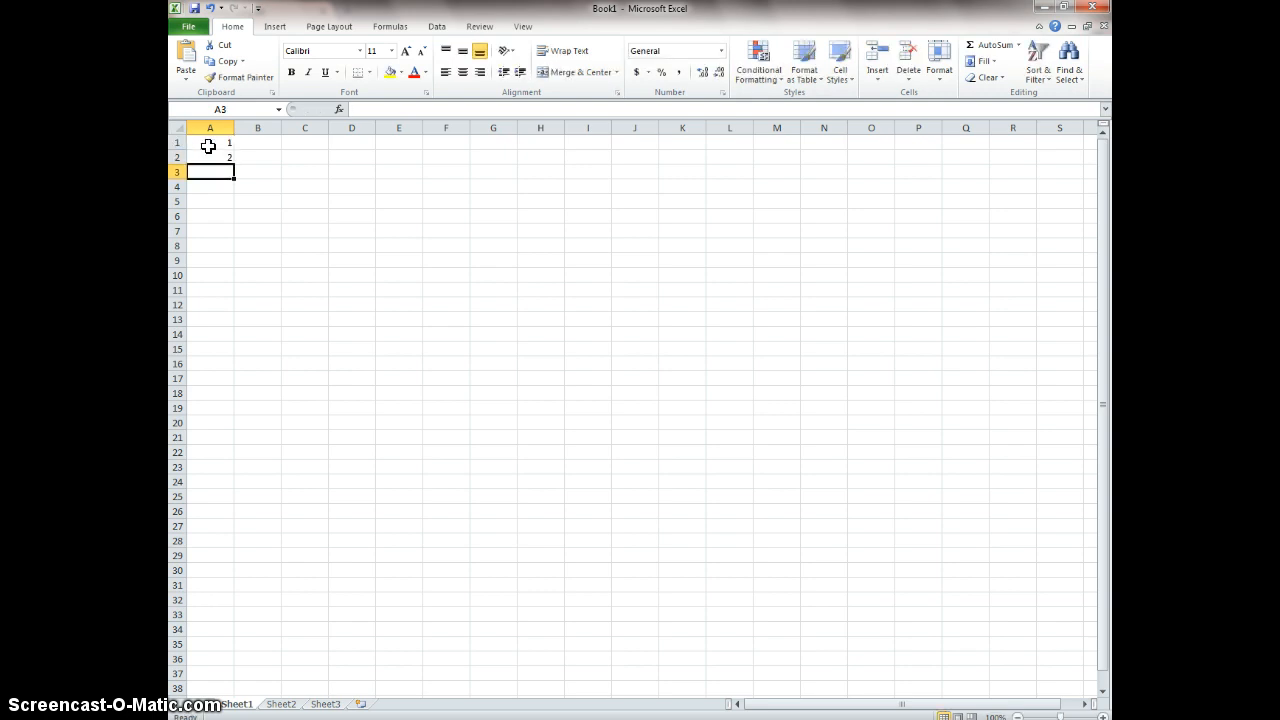
left_click(198, 140)
left_click_drag(198, 140, 233, 164)
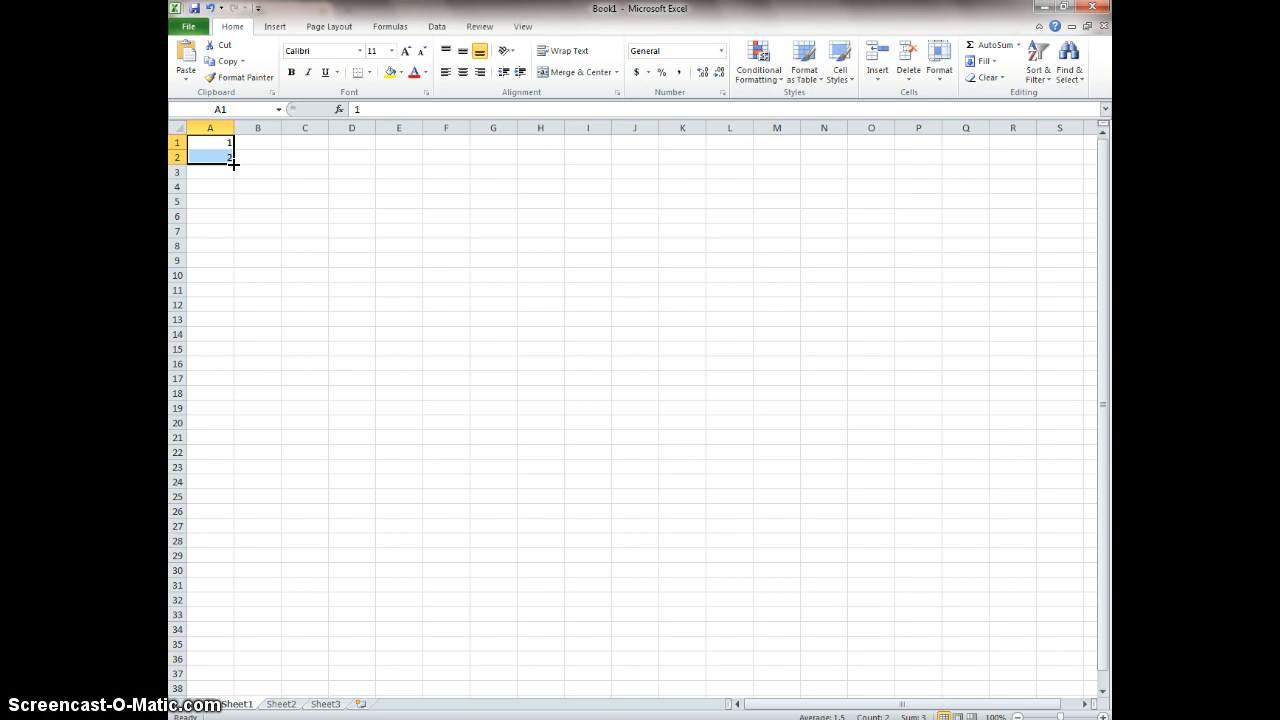
left_click_drag(233, 164, 217, 280)
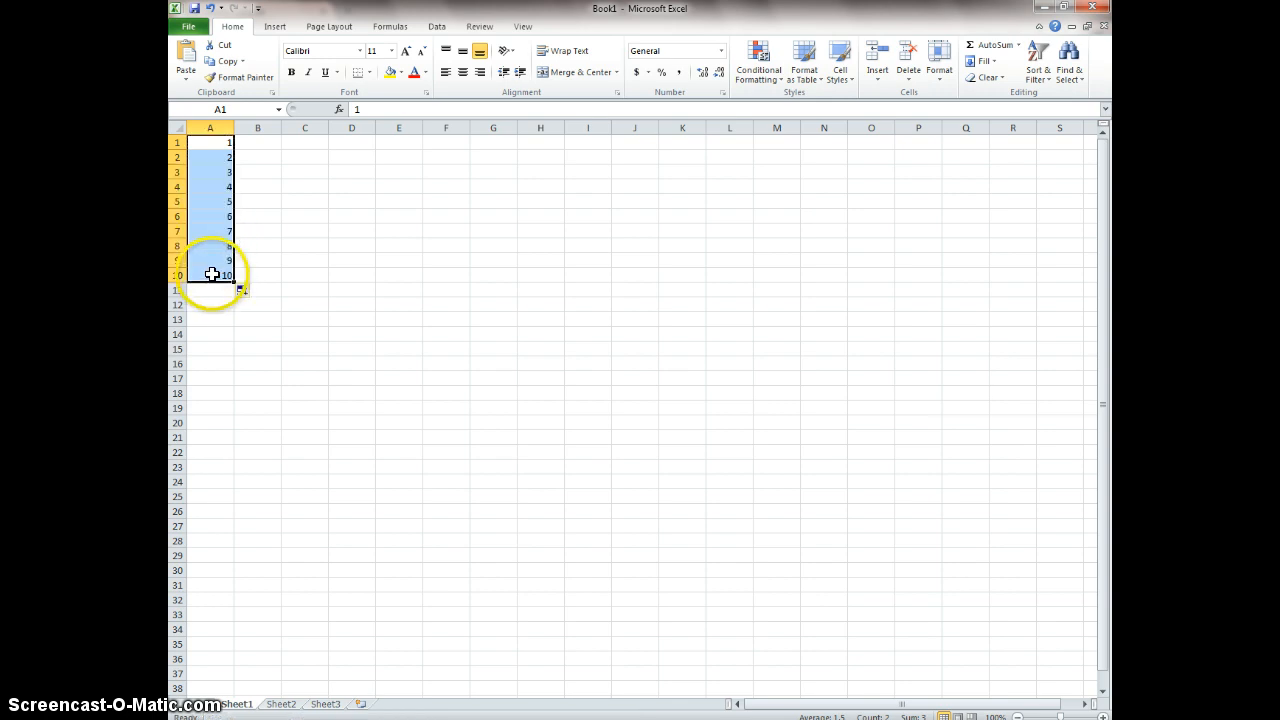
- Enter 2 and 4 in cells B1 and B2, and extend the even-number series down to B10
left_click(266, 141)
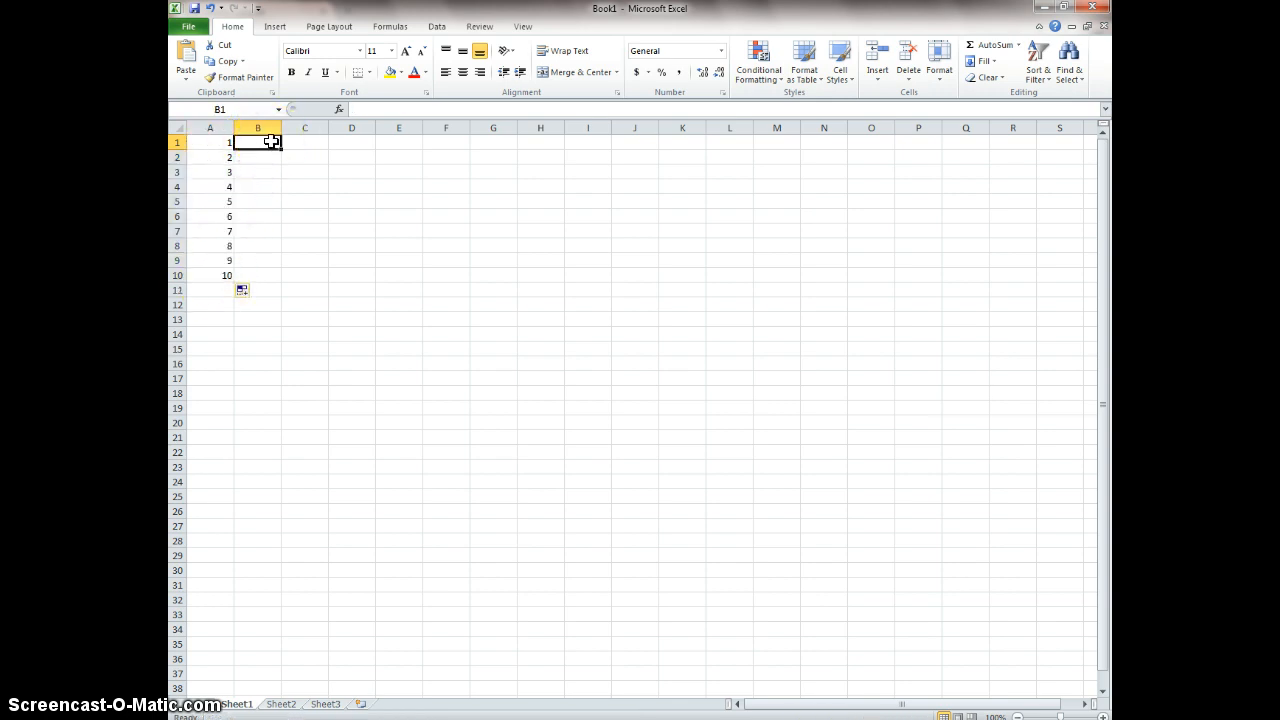
type("2")
key("Return")
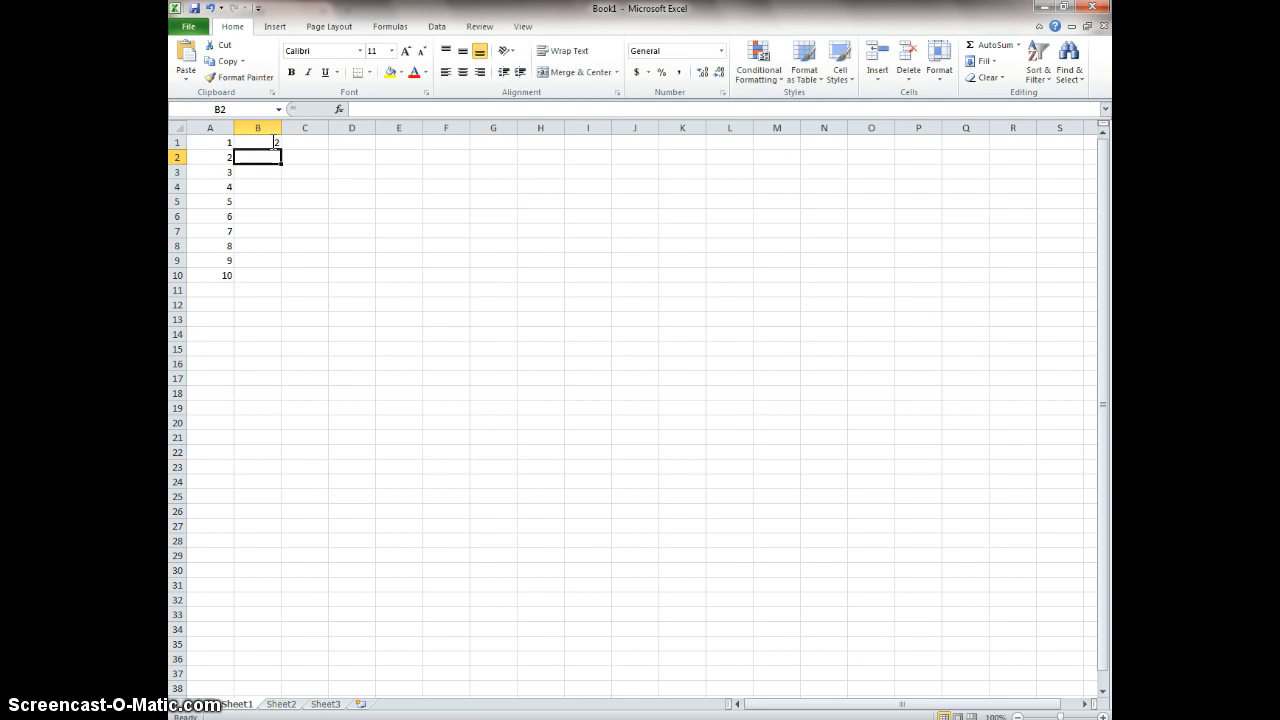
type("4")
left_click_drag(270, 141, 278, 281)
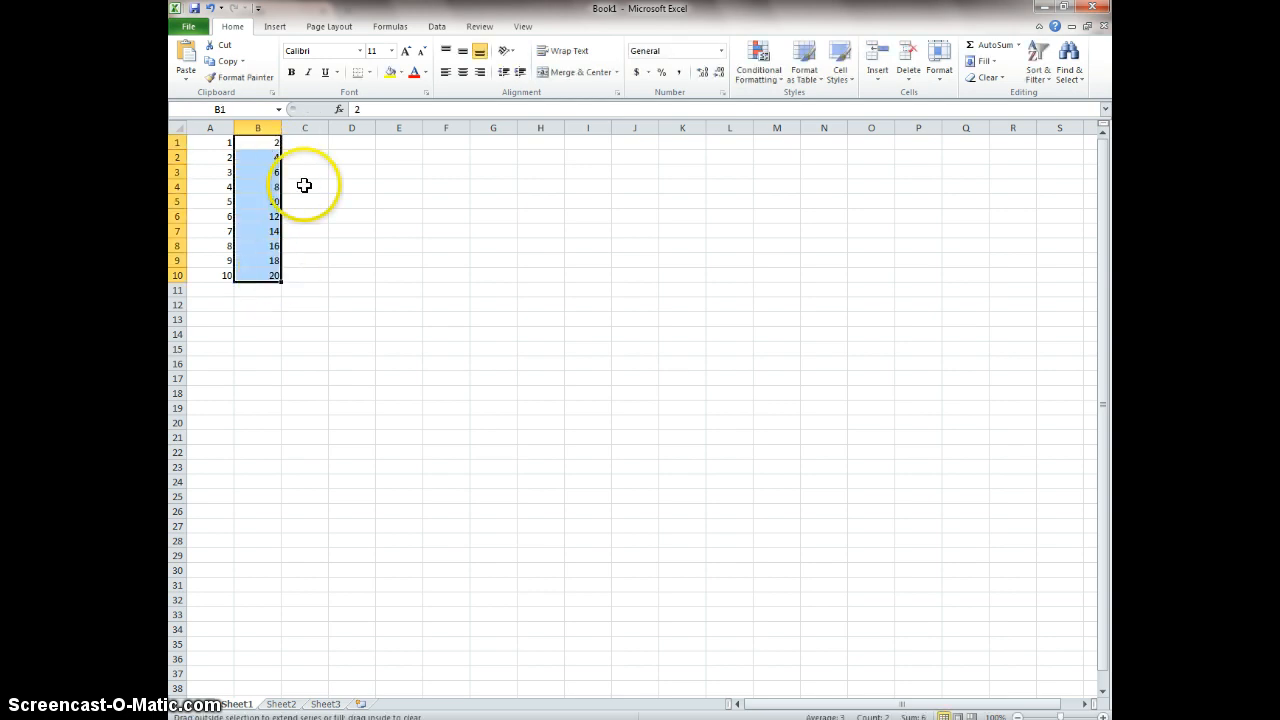
- Enter 1 and 3 in cells C1 and C2, and extend the odd-number series down to C10
left_click(312, 141)
type("1")
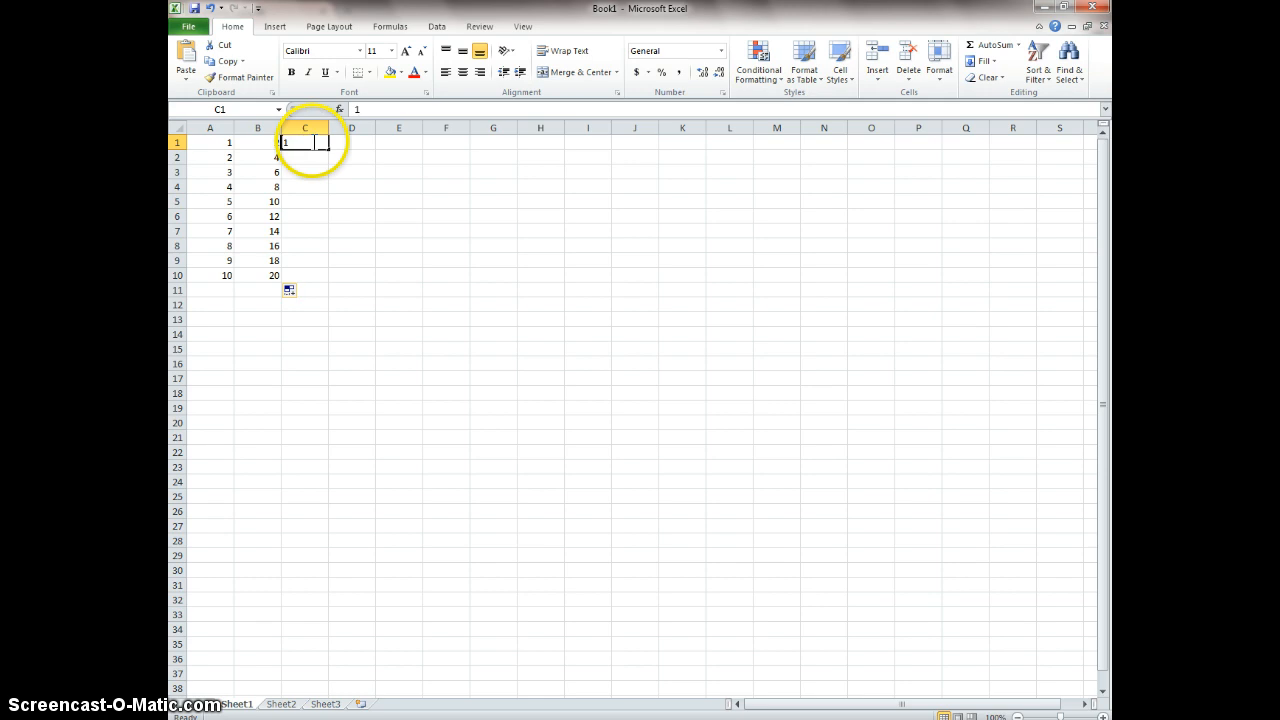
key("Return")
type("3")
key("Return")
left_click(312, 142)
left_click_drag(312, 142, 325, 281)
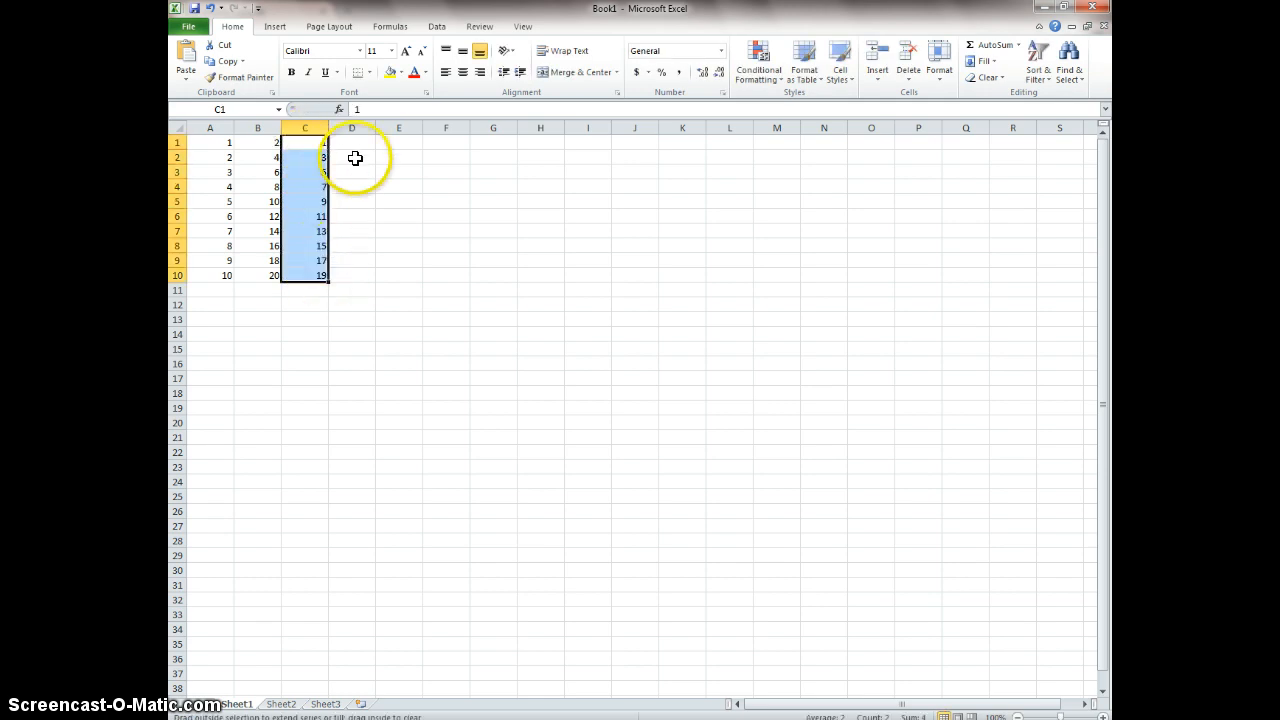
- Enter 3, 6 and 9 in cells D1 to D3, and extend the multiples of three down to D10
left_click(354, 142)
type("3")
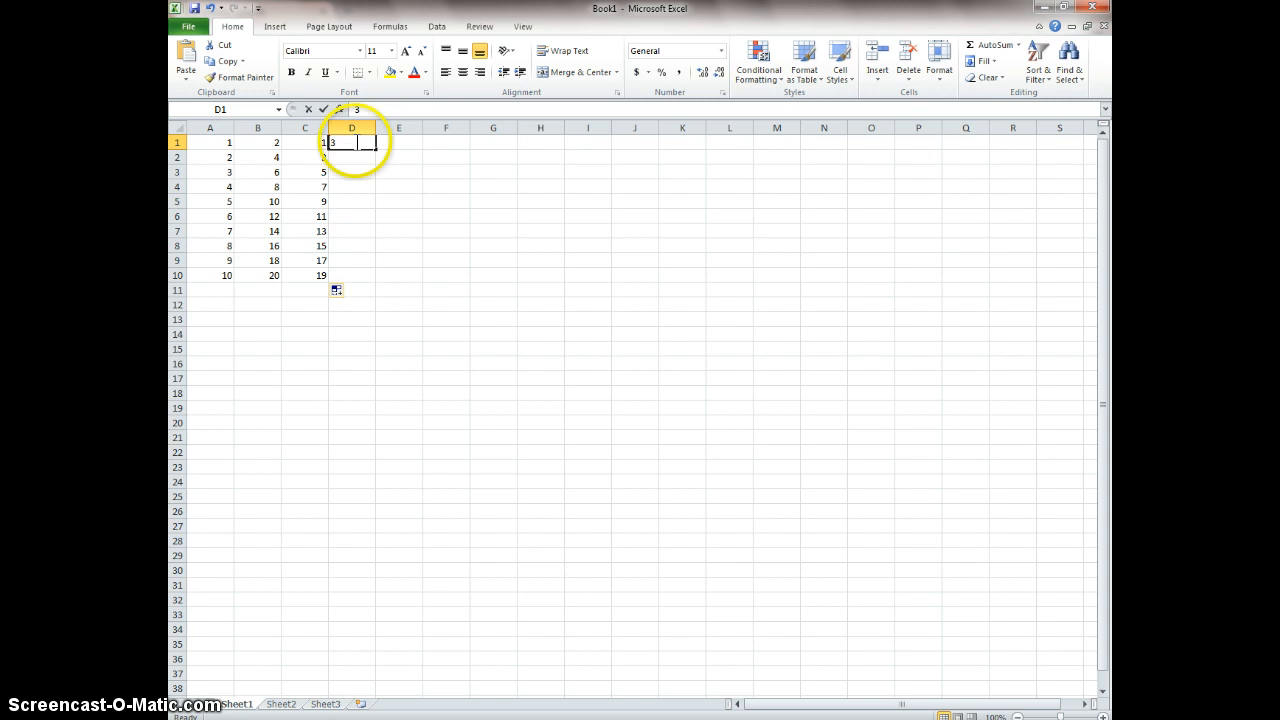
key("Return")
type("6")
key("Return")
type("9")
key("Return")
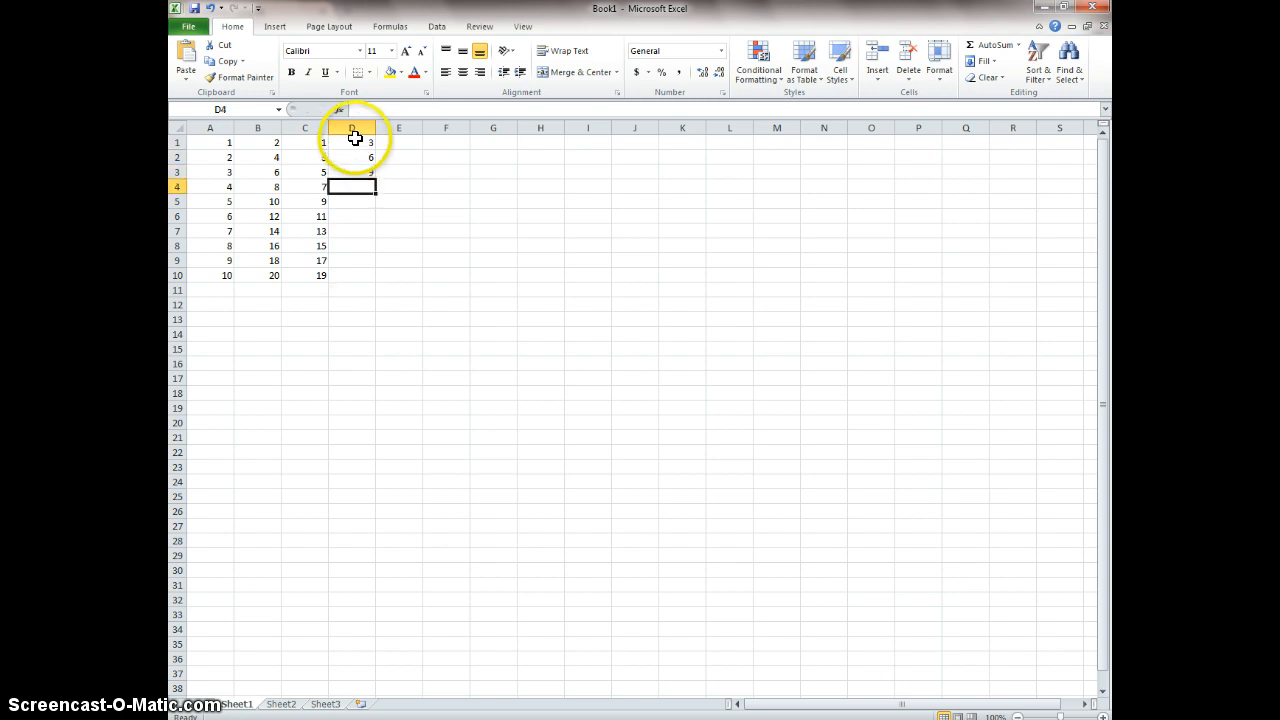
left_click_drag(352, 140, 372, 282)
left_click(352, 143)
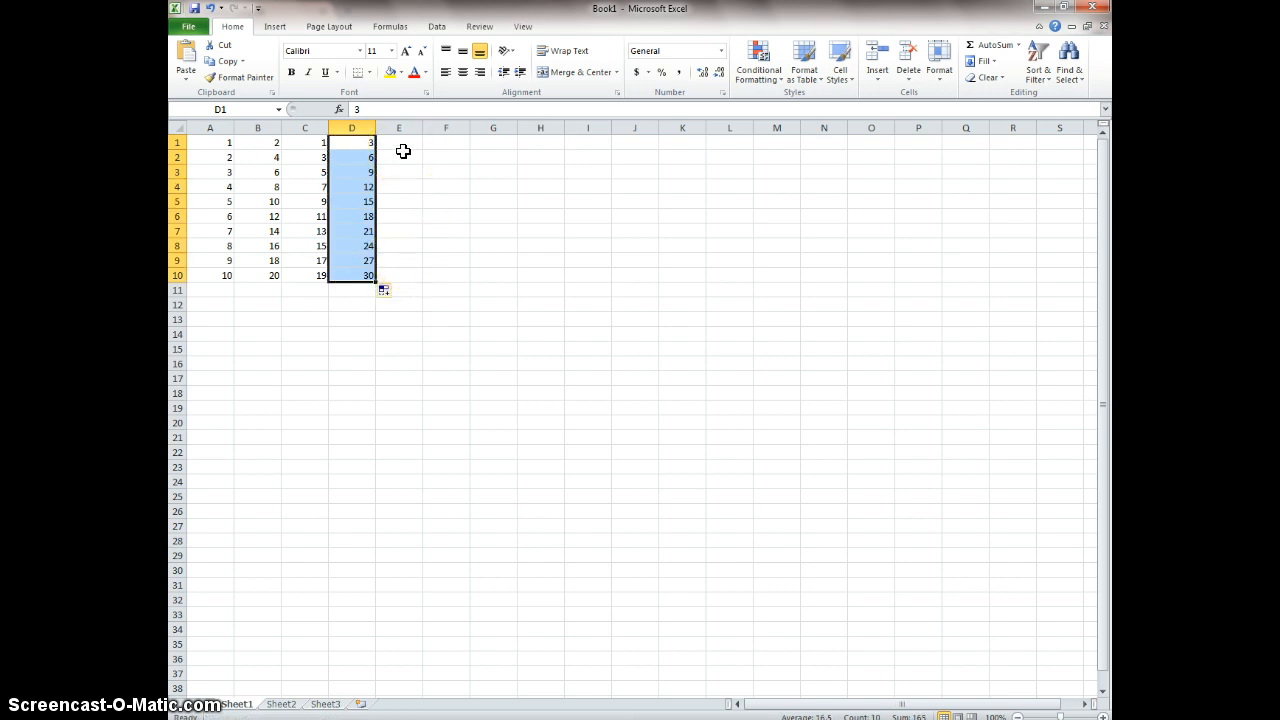
left_click(443, 189)
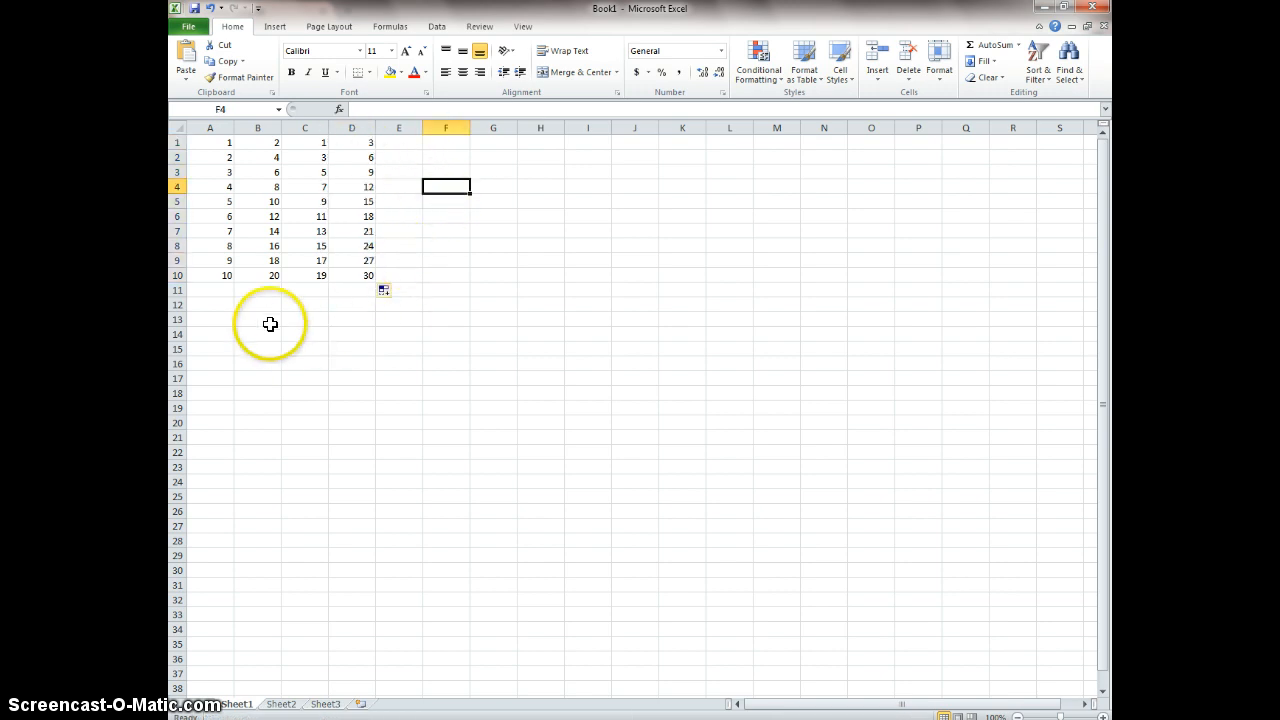
- Enter the dates 2/1 and 2/2 in cells A13 and A14, and extend the daily series down to 10-Feb in A22
left_click(214, 320)
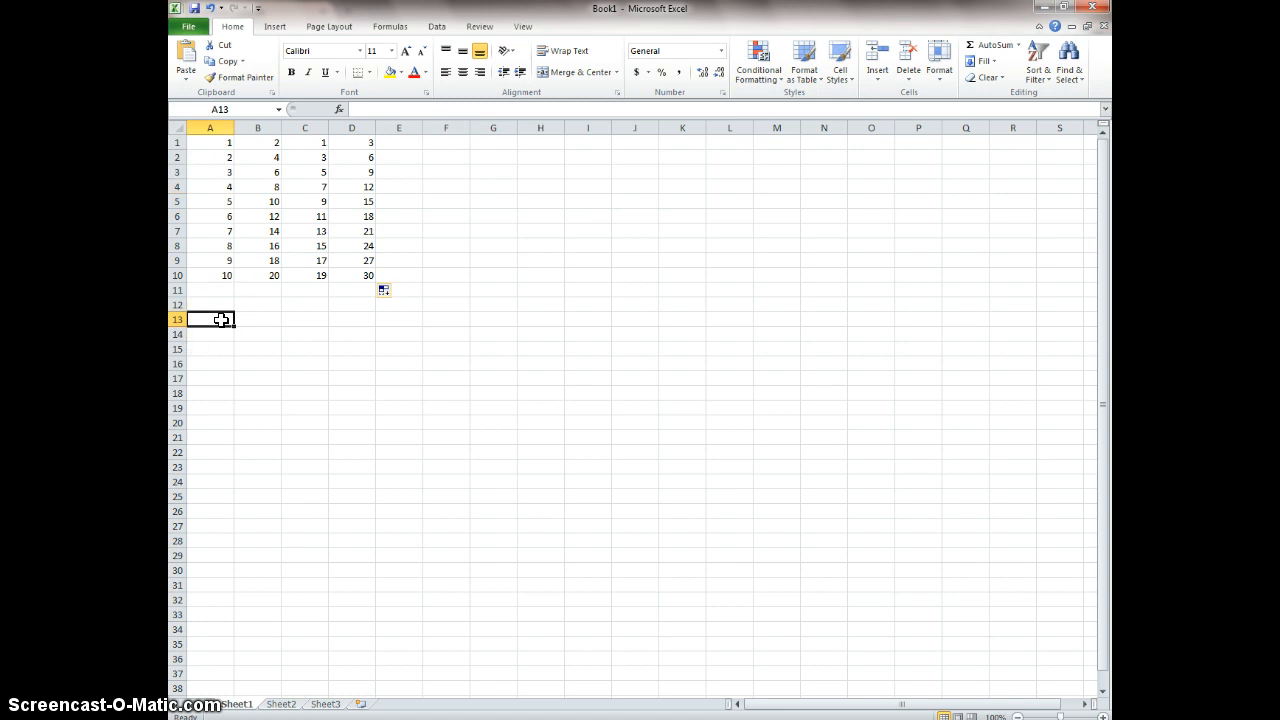
type("2/1")
key("Return")
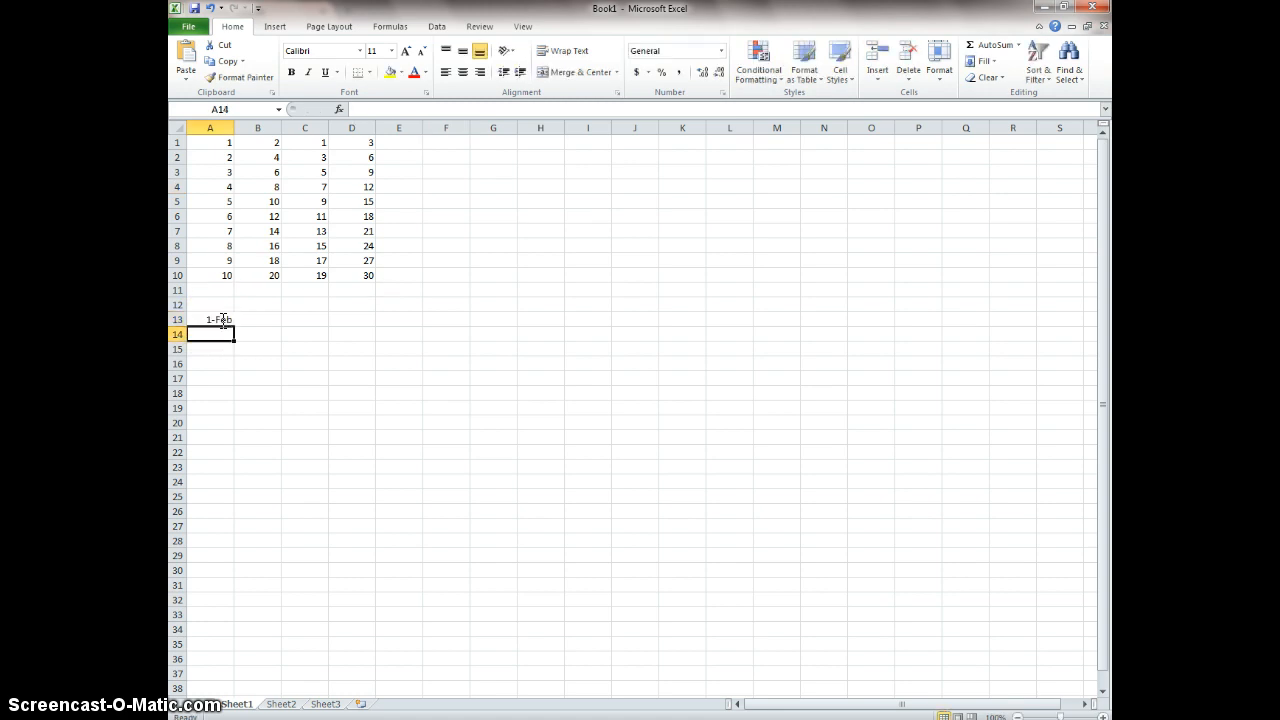
type("2/2")
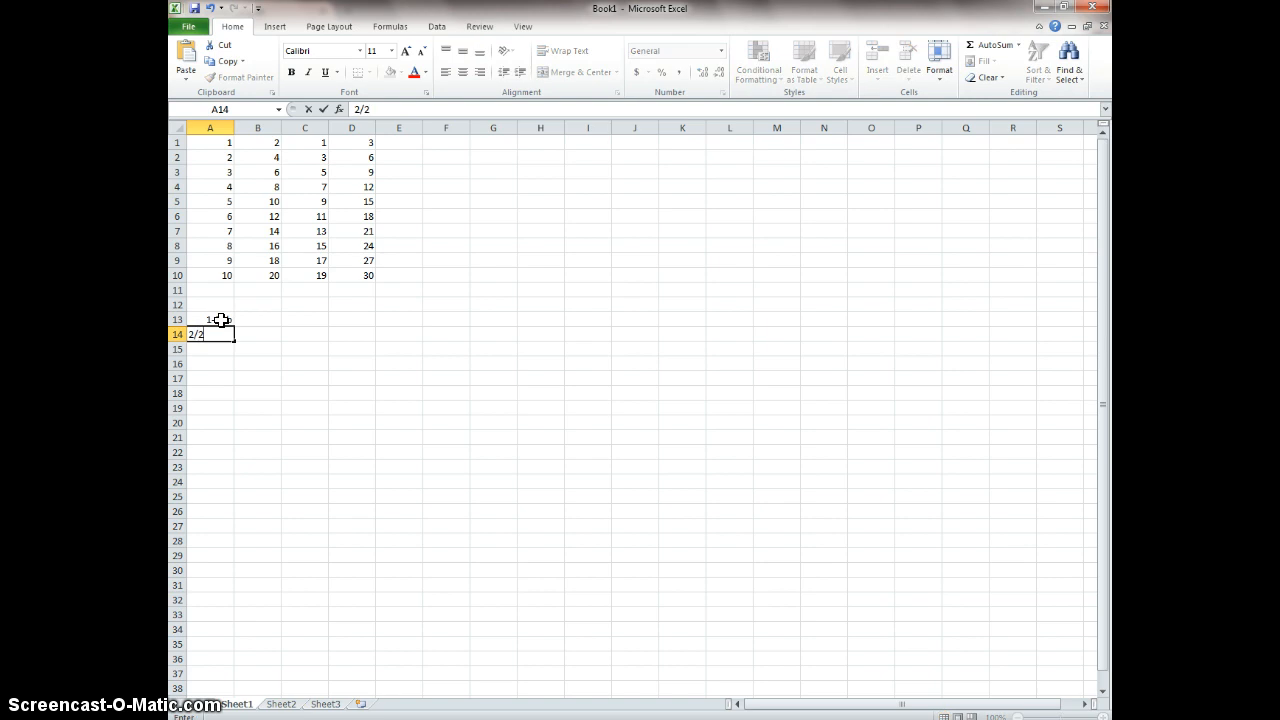
key("Return")
left_click_drag(220, 319, 215, 334)
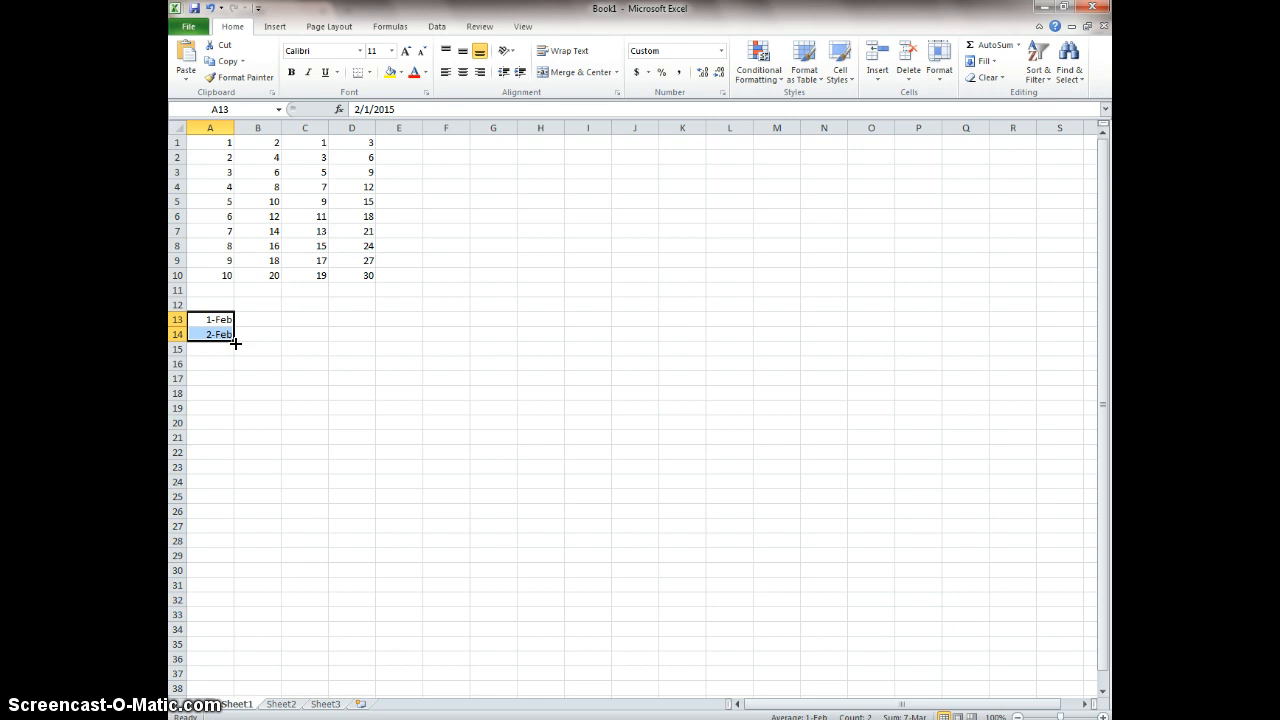
left_click_drag(235, 342, 221, 453)
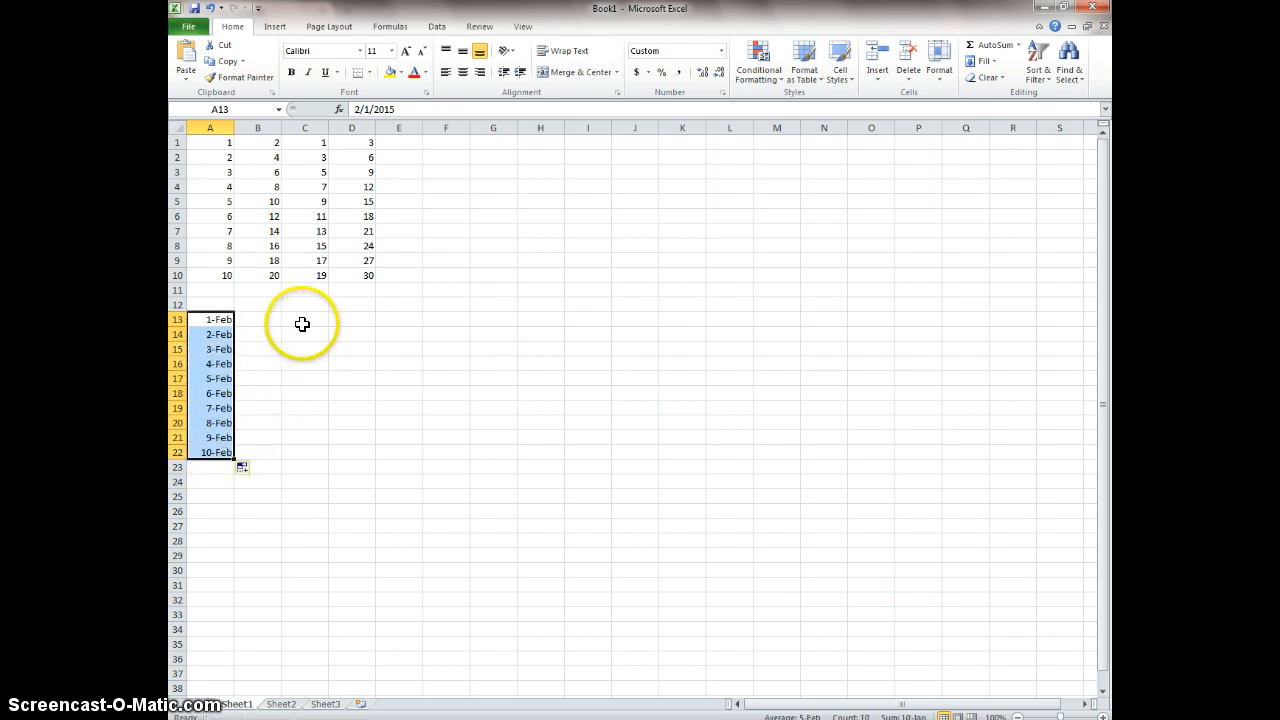
- Enter Monday and Tuesday in cells C13 and D13, and extend the weekdays across to Friday in G13
left_click(302, 322)
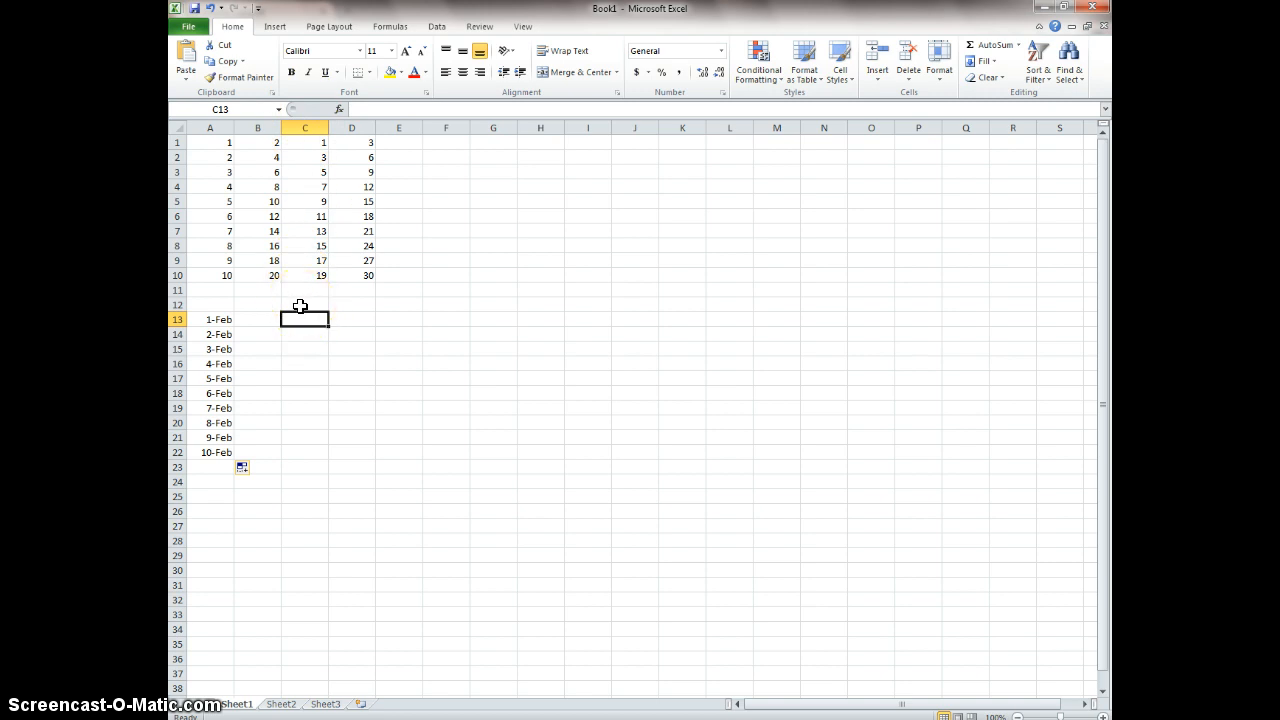
type("Monday")
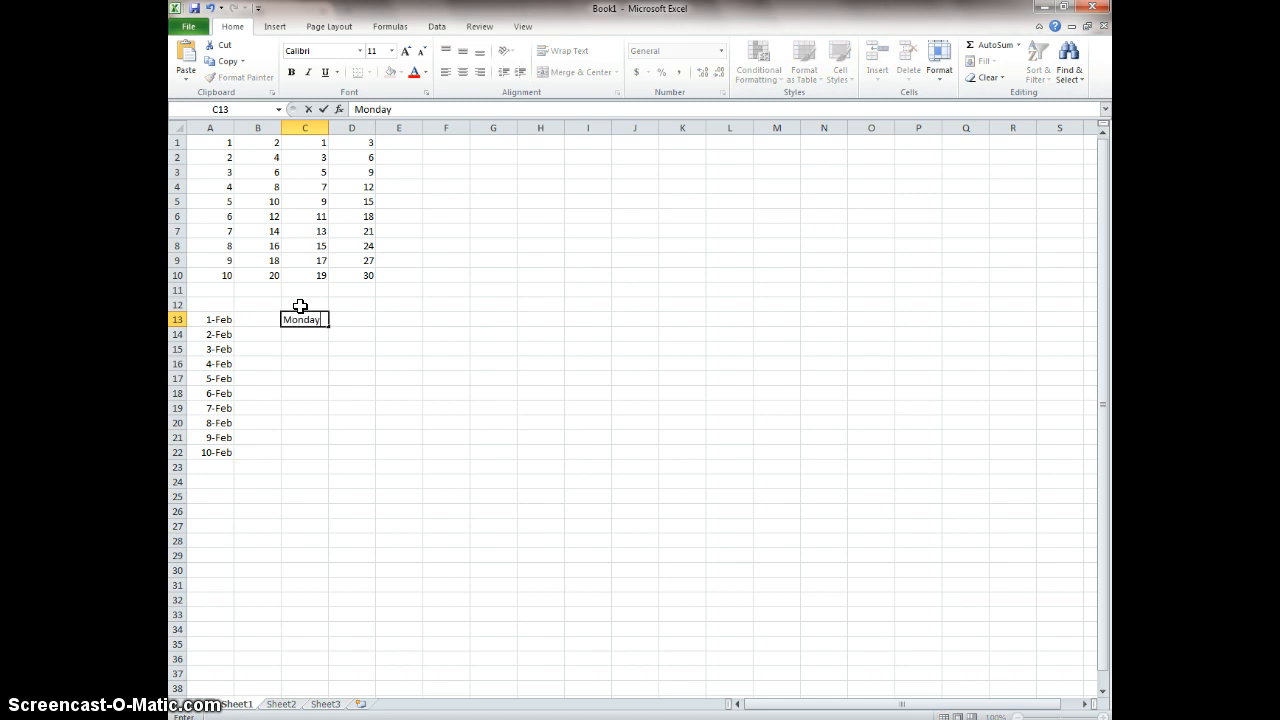
key("Tab")
type("Tue")
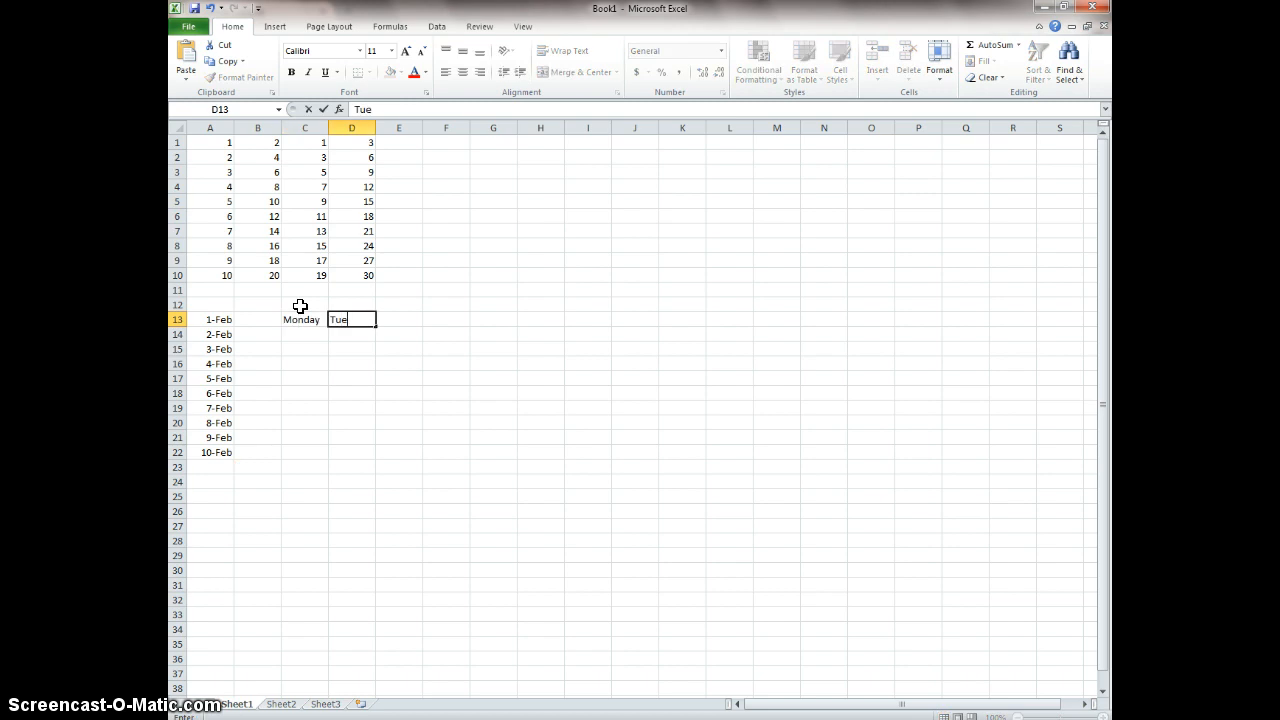
type("sday")
key("Return")
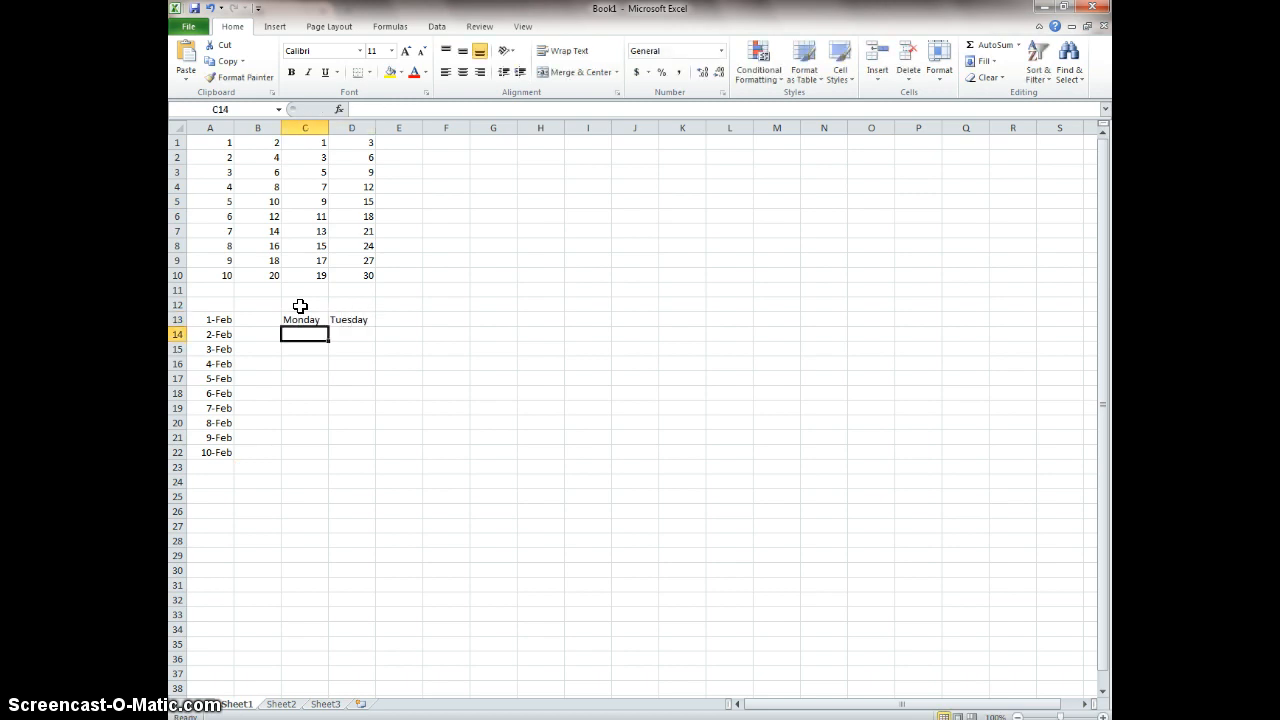
left_click_drag(296, 319, 352, 320)
left_click_drag(375, 325, 503, 325)
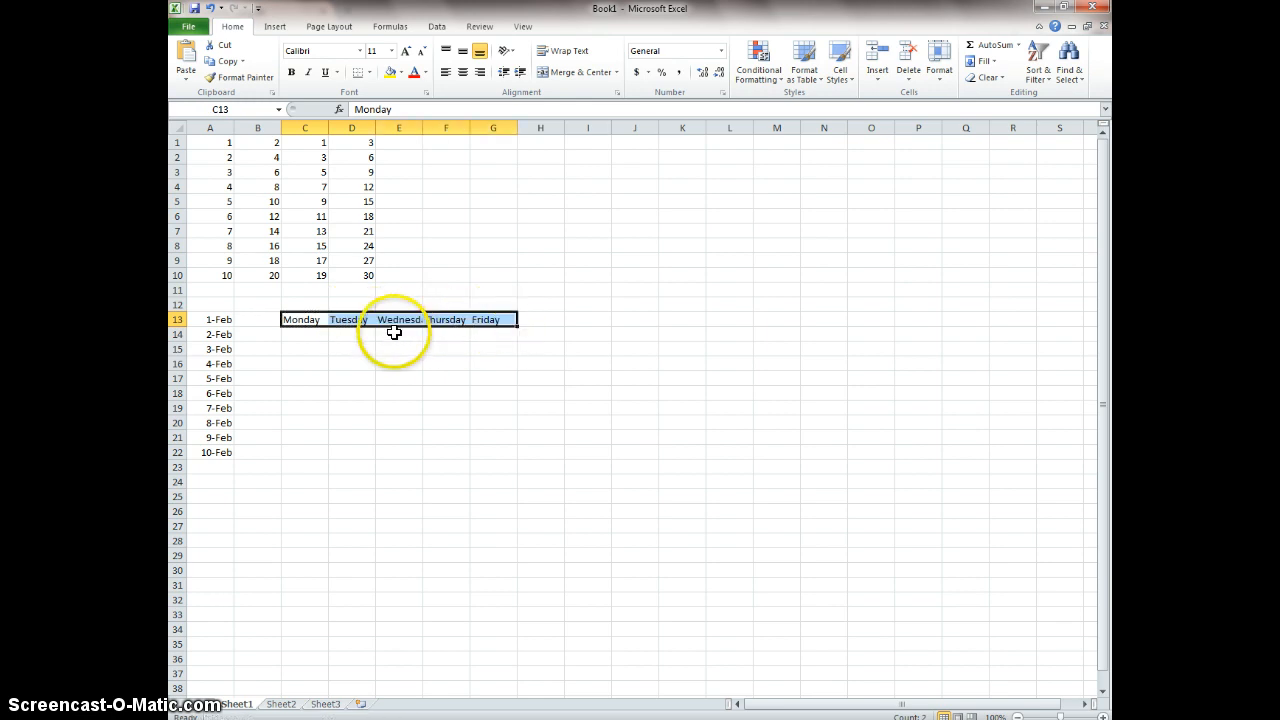
- Auto-fit the widths of columns C, D and E to their weekday names
double_click(328, 125)
double_click(370, 127)
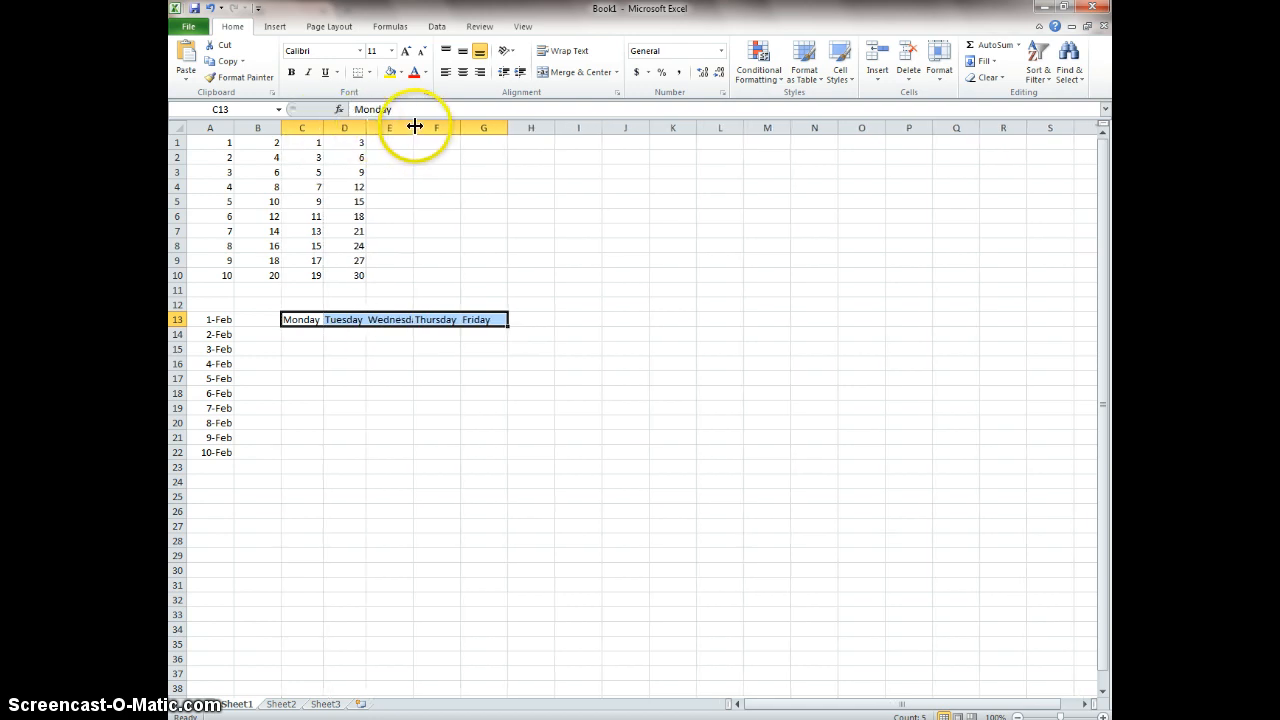
double_click(414, 127)
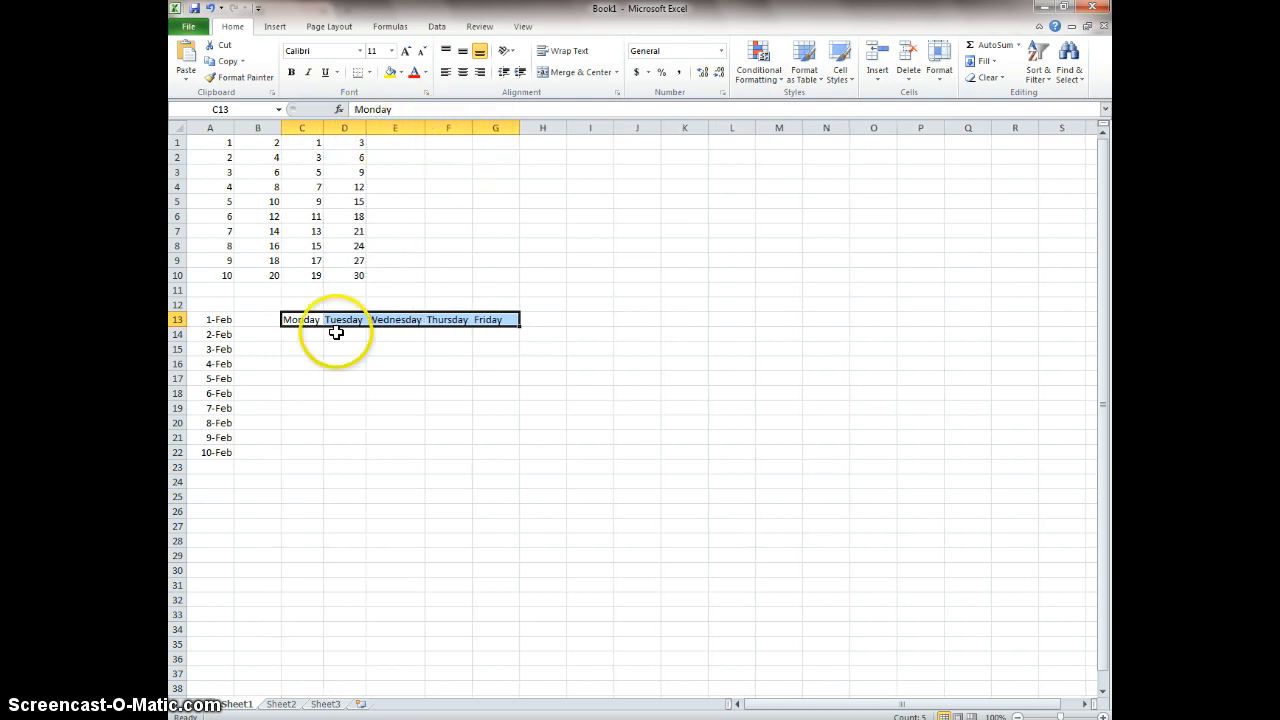
- Enter January and February in cells C15 and D15, and extend the months across to May in G15
left_click(304, 347)
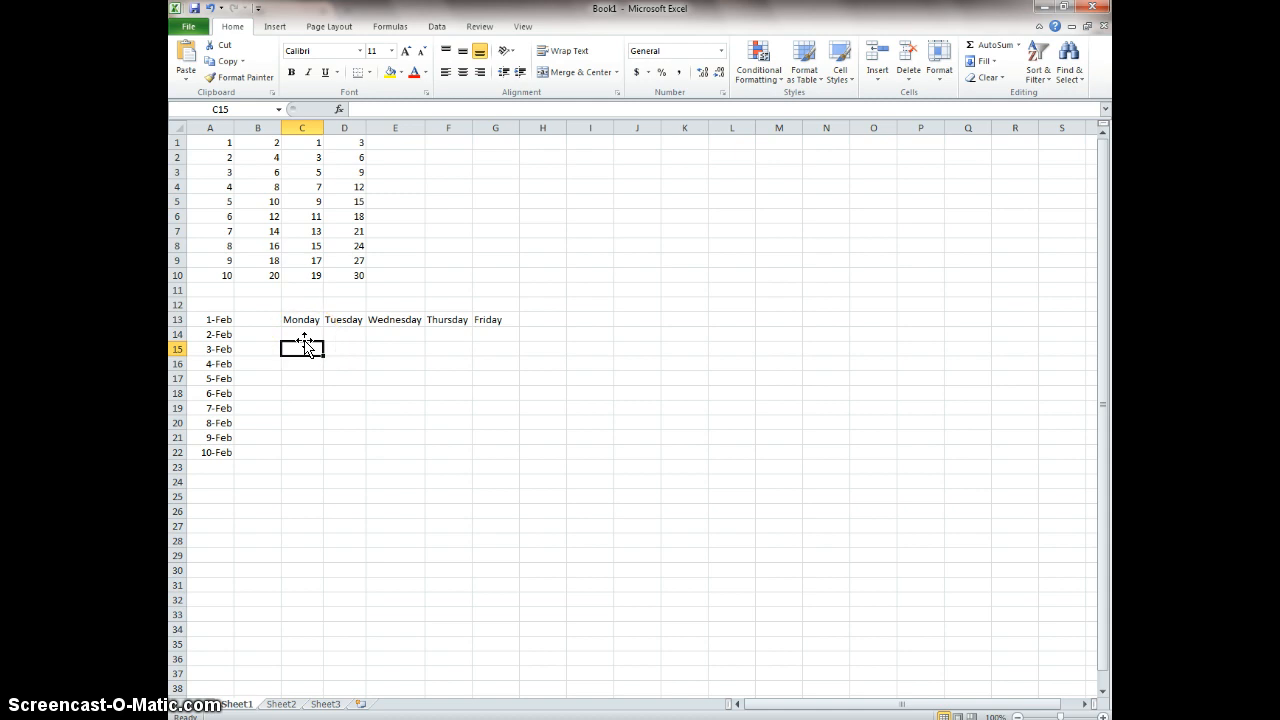
type("Ja")
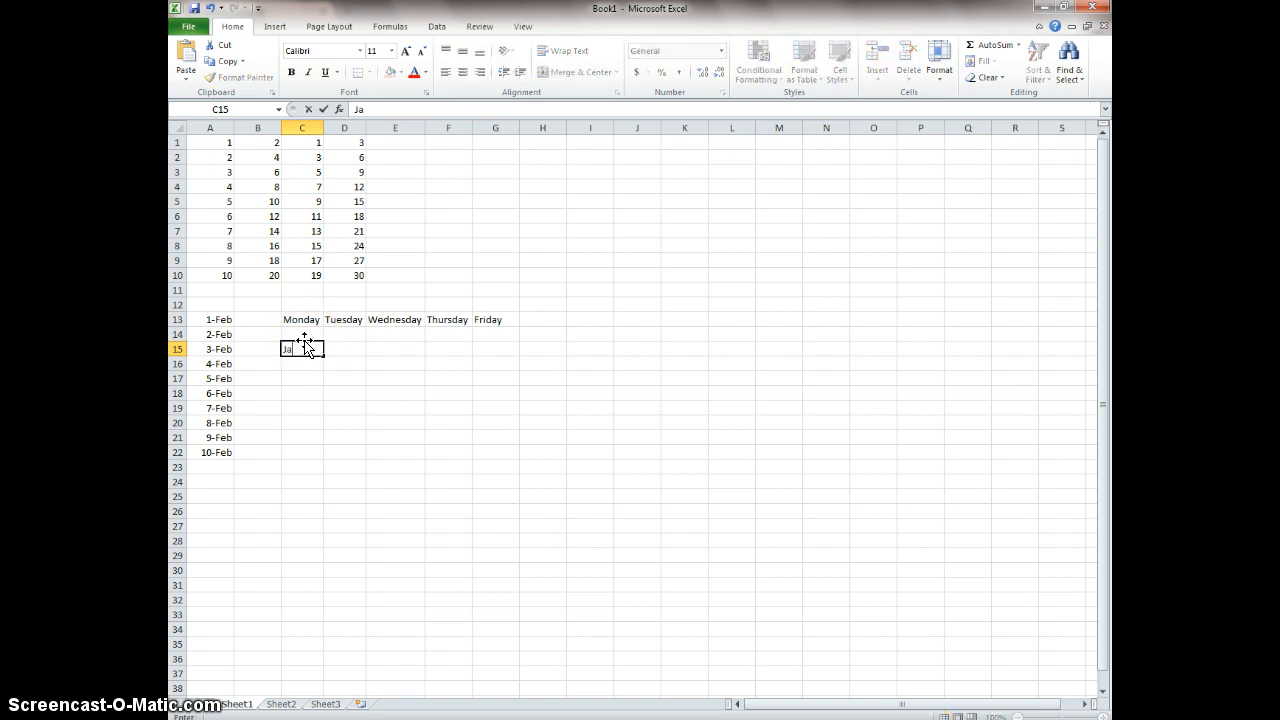
type("nuary")
key("Tab")
type("February")
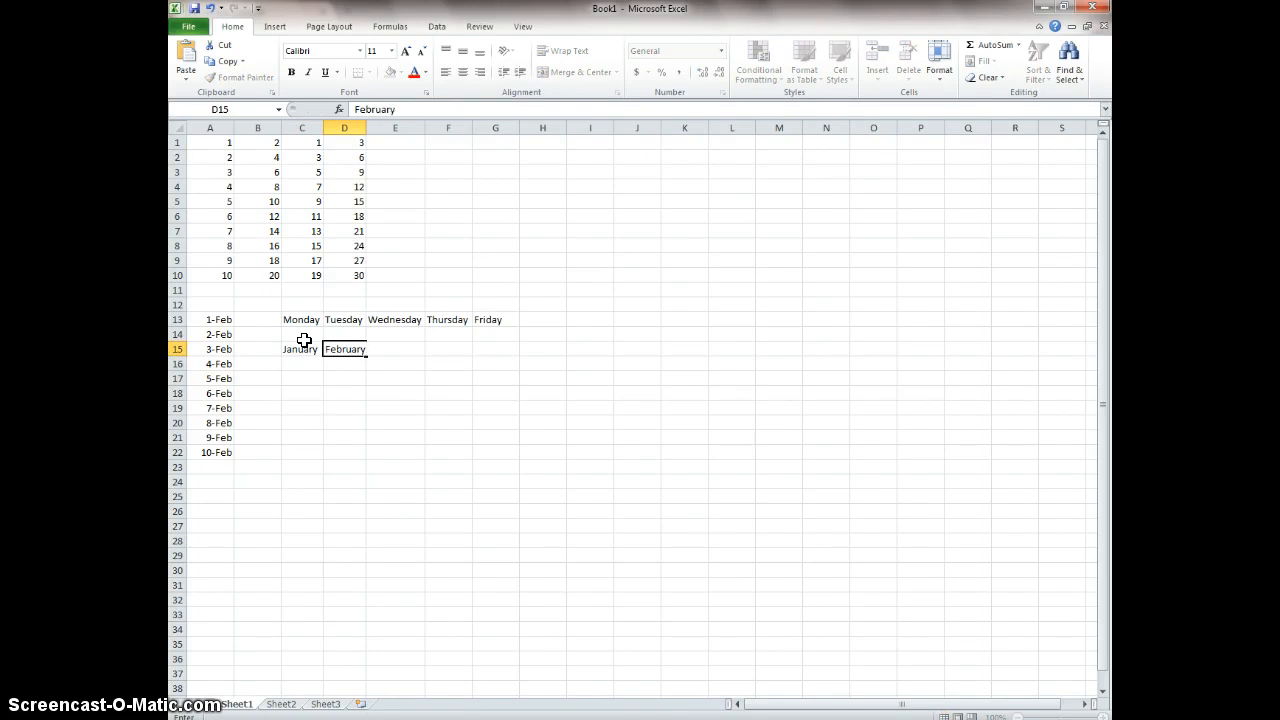
key("Return")
left_click_drag(300, 349, 493, 352)
- Enter 8:00, 8:30 and 9:00 in cells C17 to C19, and extend the half-hour series down to 17:30 in C36
left_click(302, 381)
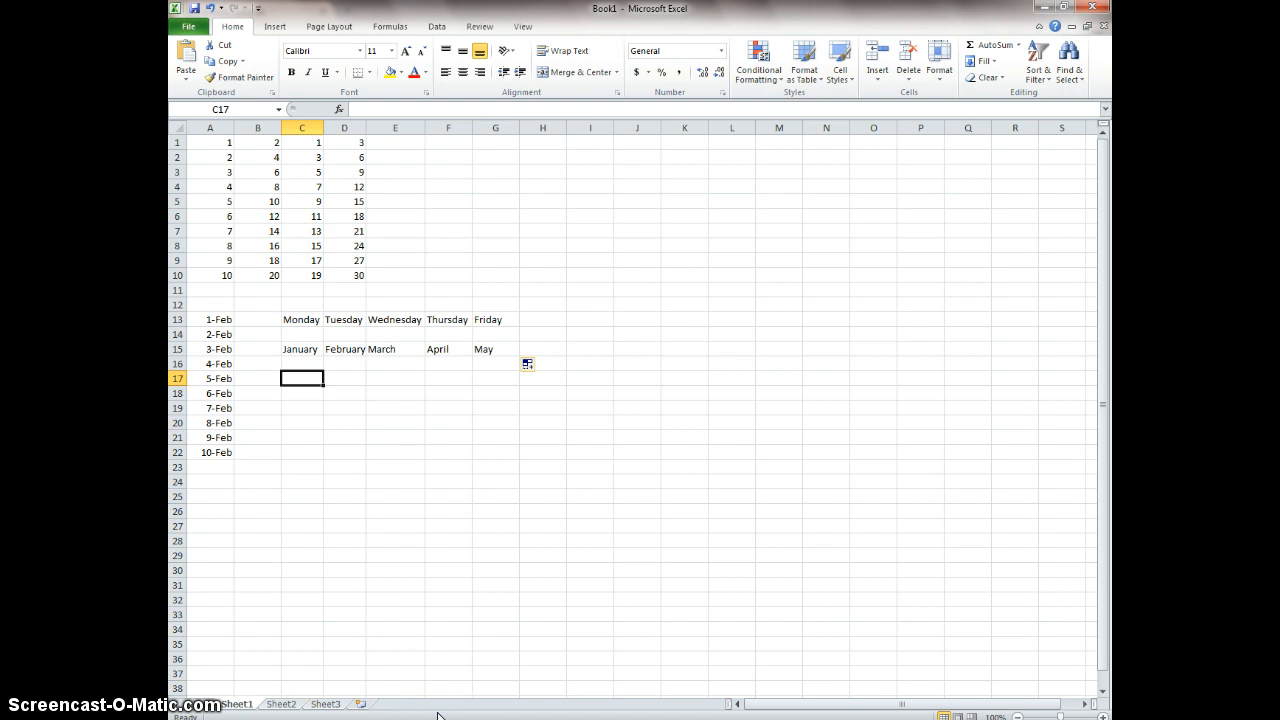
type("8")
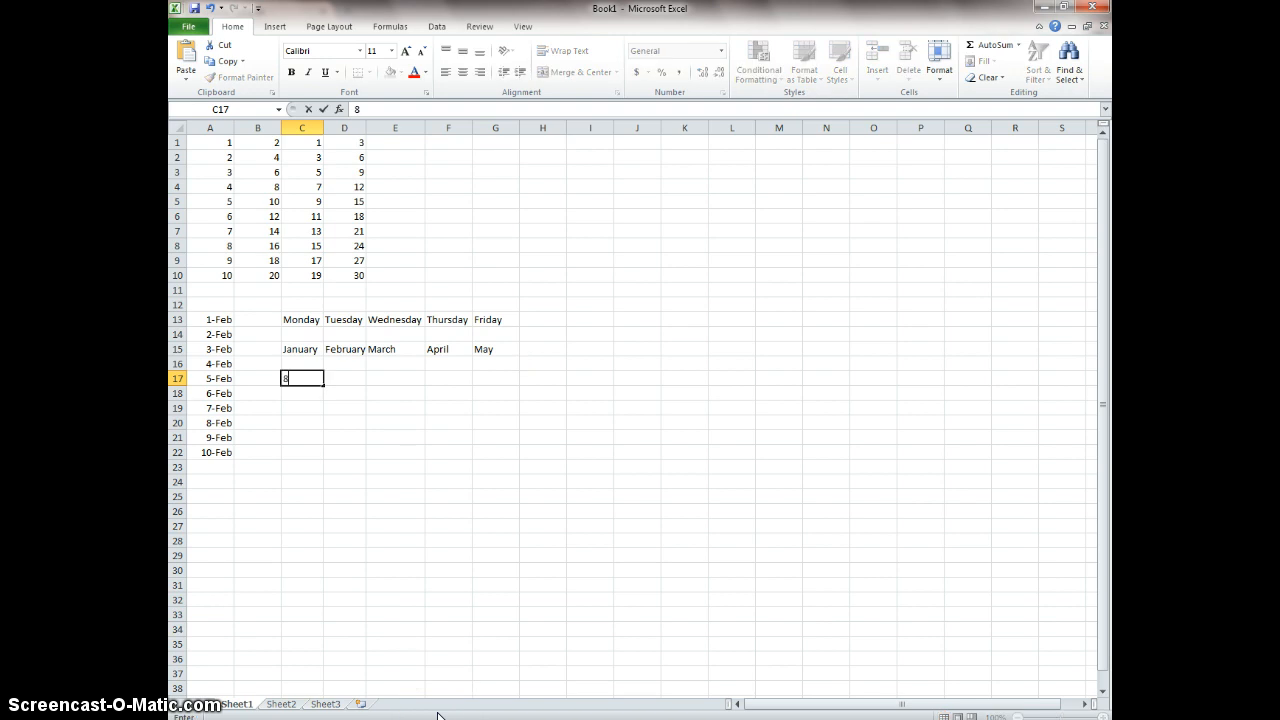
type(":00")
key("Return")
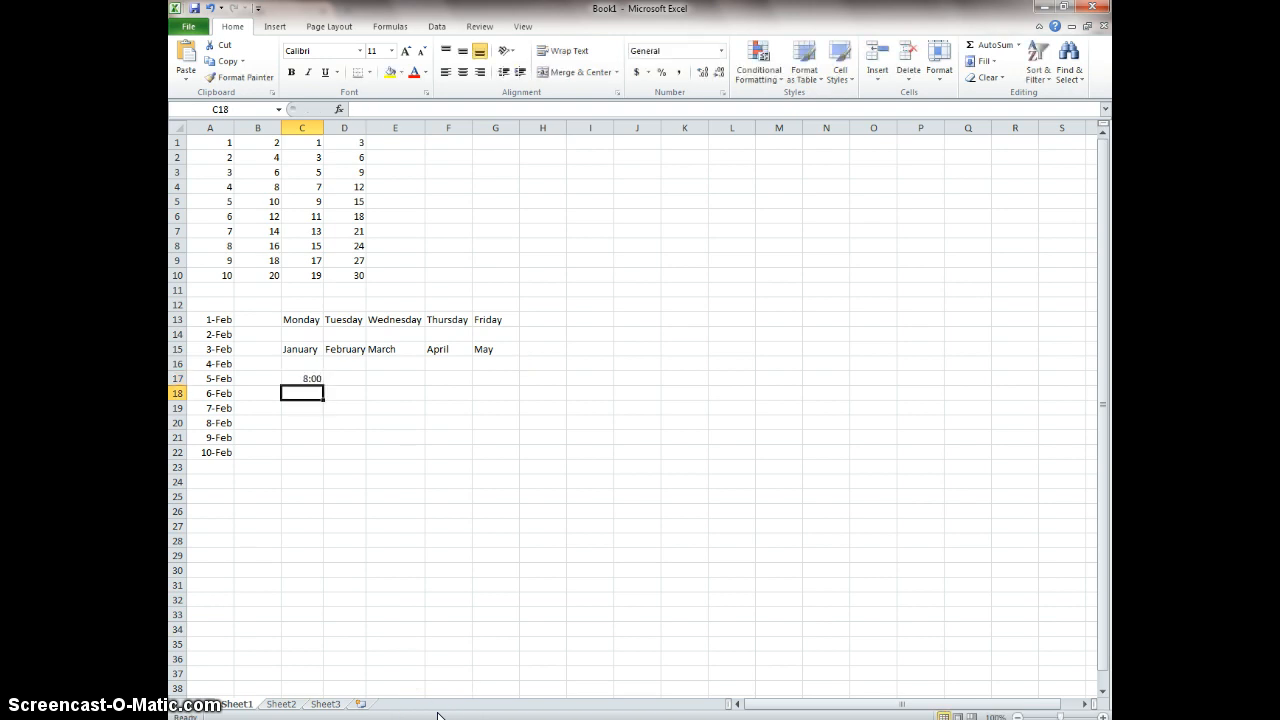
type("8:30")
key("Return")
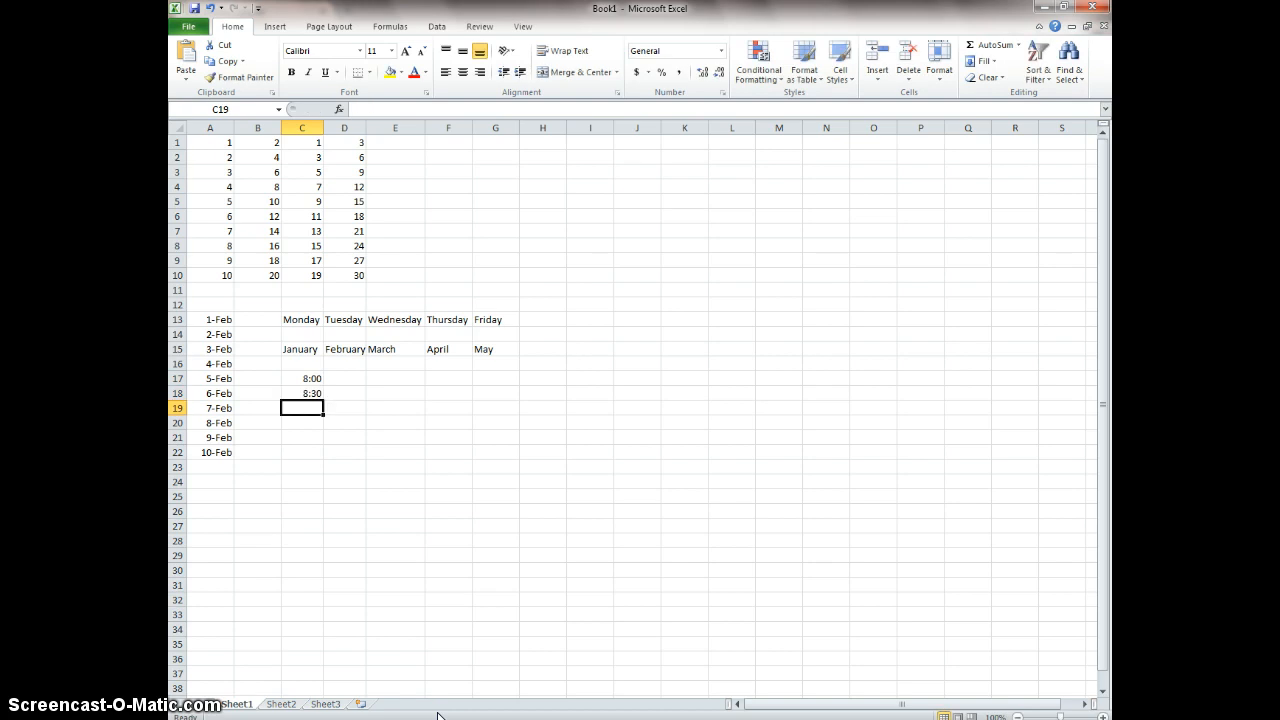
type("9:")
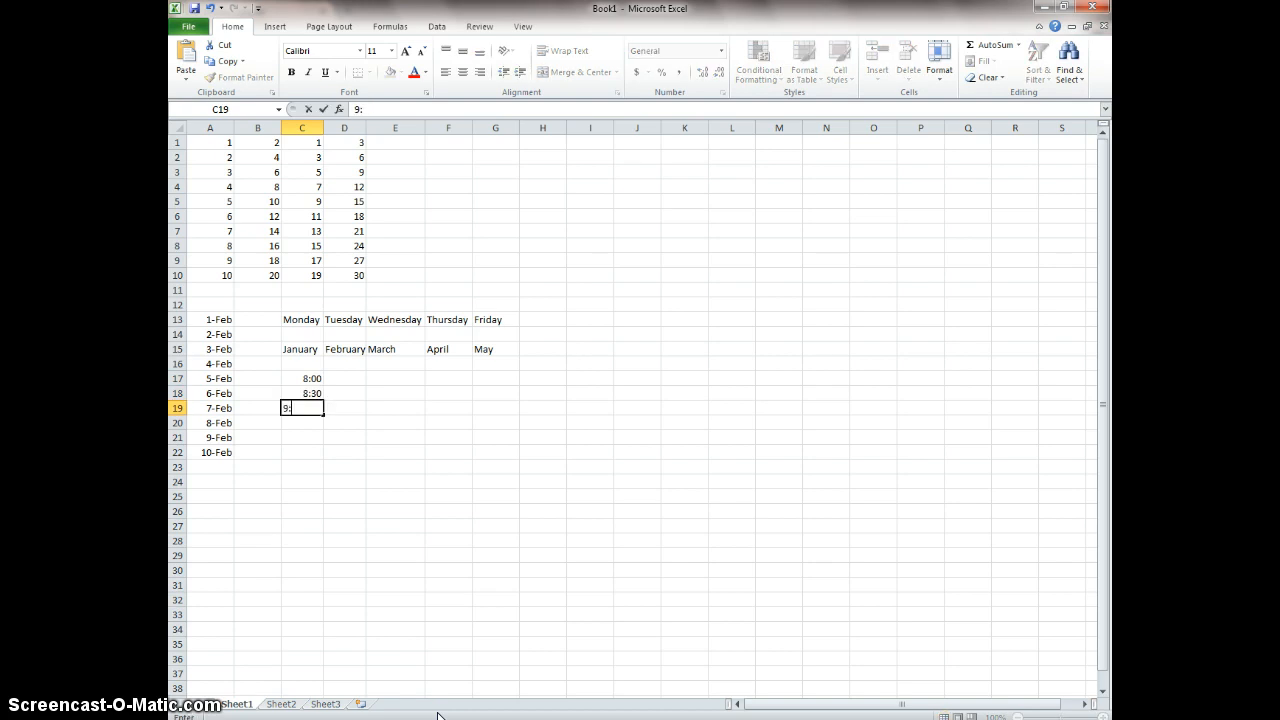
type("00")
key("Return")
left_click(300, 379)
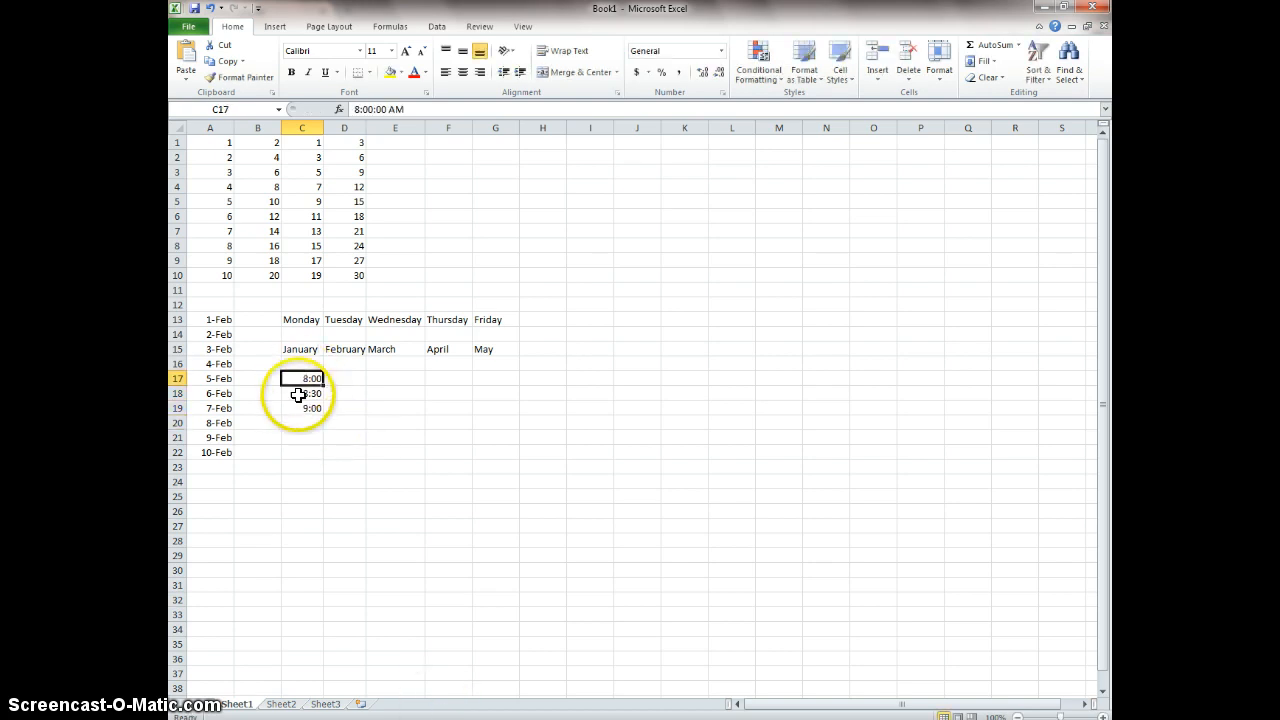
left_click_drag(298, 395, 320, 660)
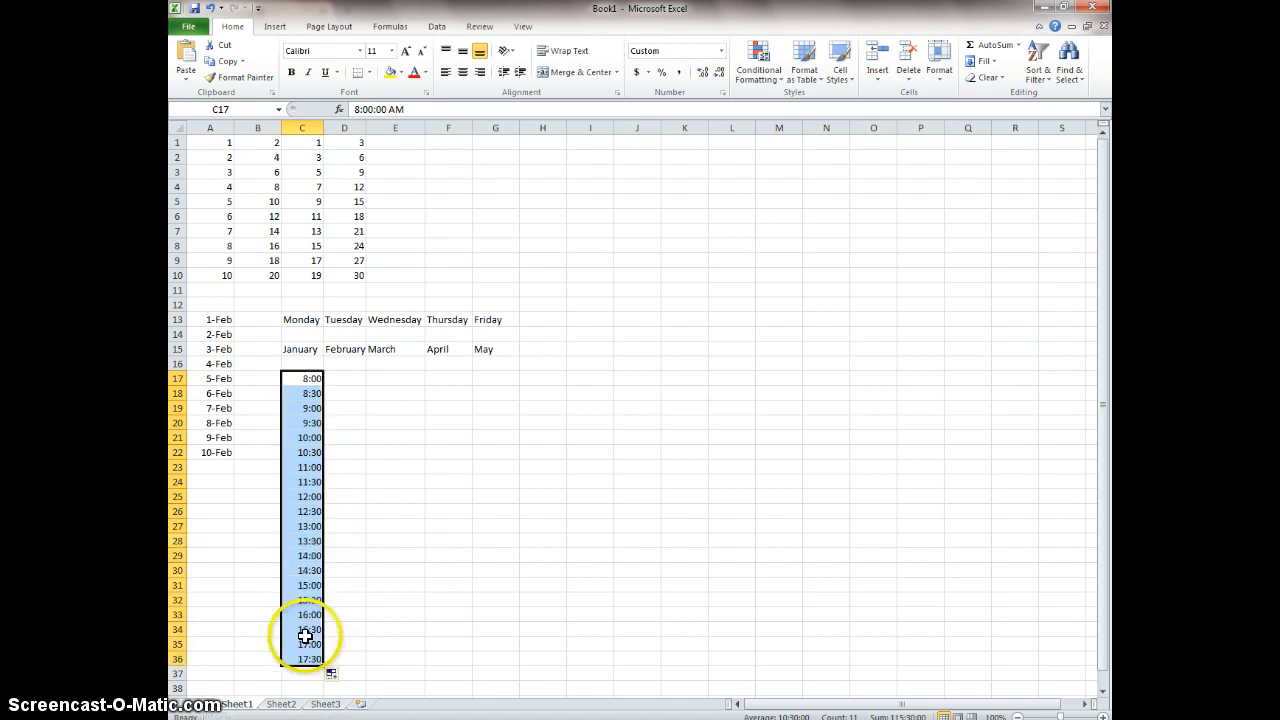
left_click(393, 358)
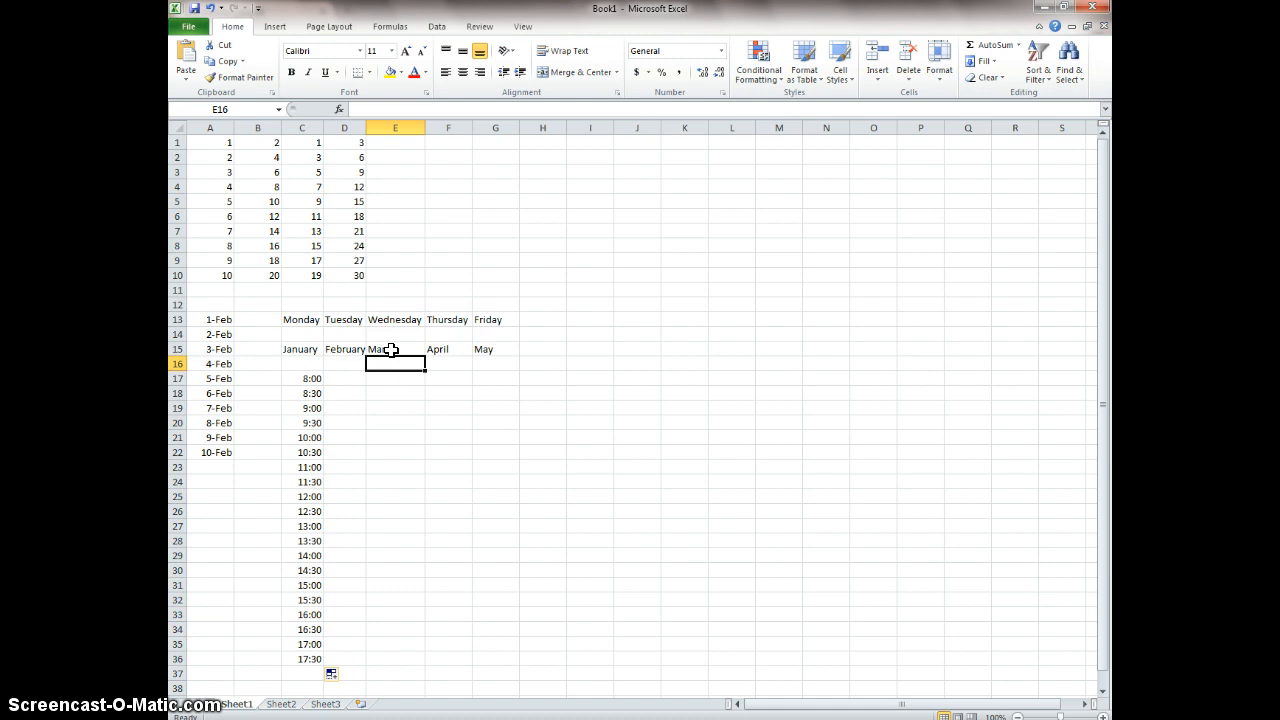